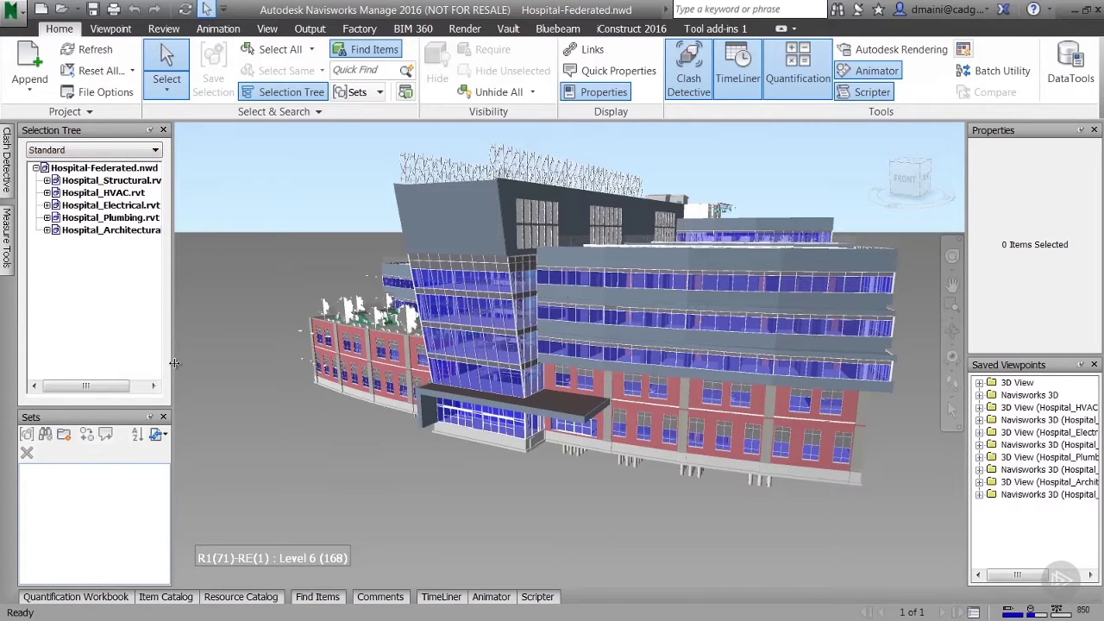
Step: Widen the Selection Tree so the five hospital .rvt file names read in full, then peek at Hospital_Structural.rvt's levels
{"action": "left_click_drag", "start_coordinate": [174, 363], "coordinate": [210, 365]}
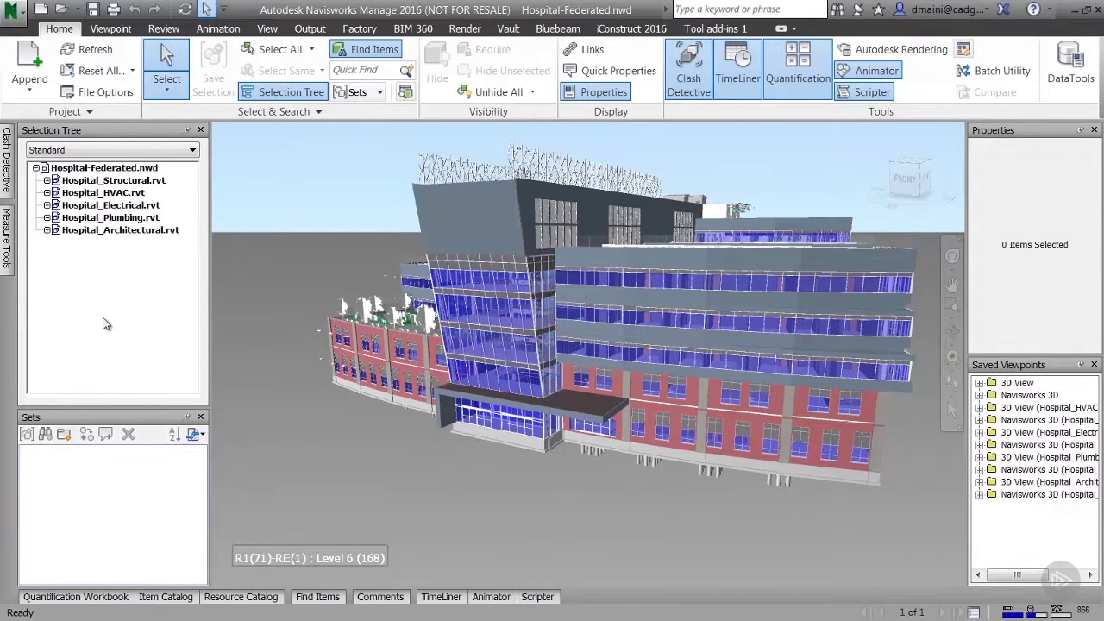
{"action": "left_click", "coordinate": [48, 180]}
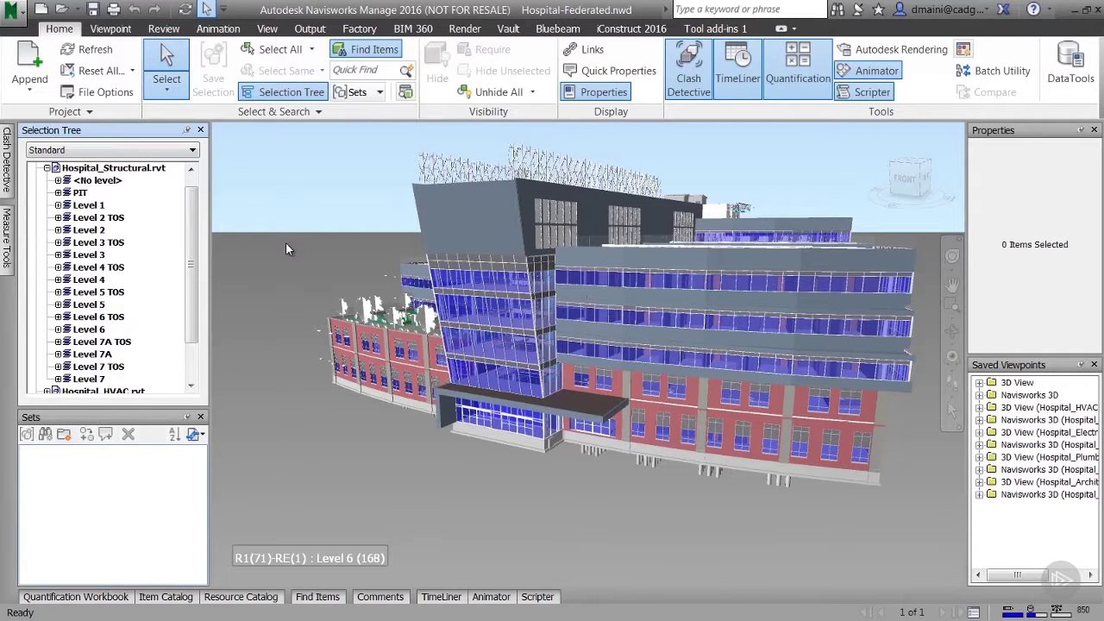
{"action": "left_click", "coordinate": [47, 167]}
{"action": "left_click_drag", "start_coordinate": [192, 259], "coordinate": [197, 207]}
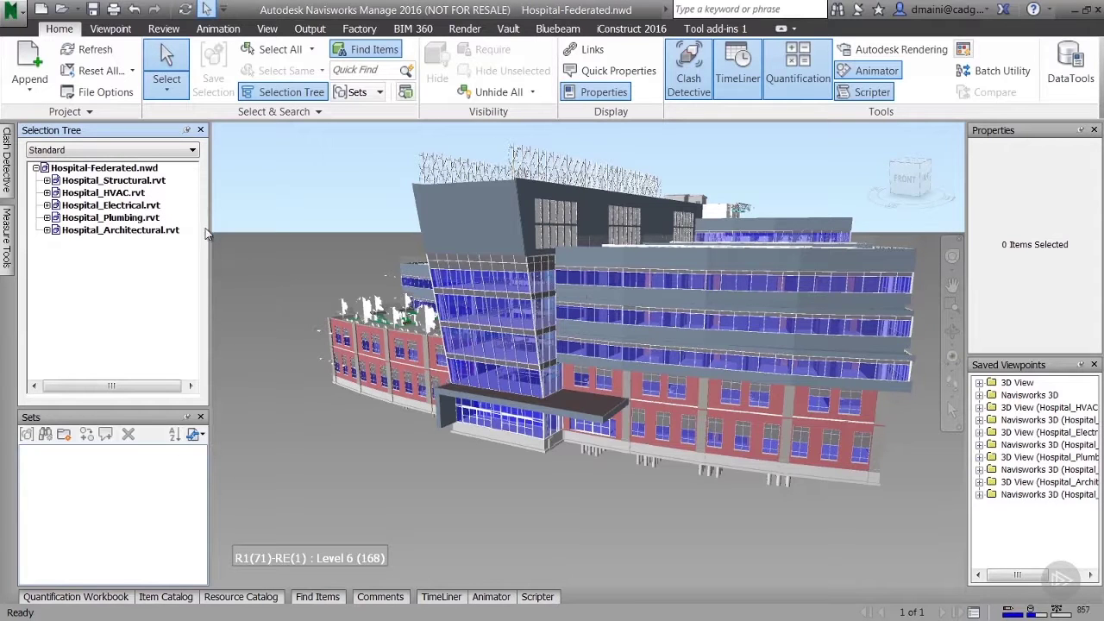
Step: Load Hospital-Federated.nwf from Recent Documents and briefly expand Hospital_Structural.rvt
{"action": "left_click", "coordinate": [11, 10]}
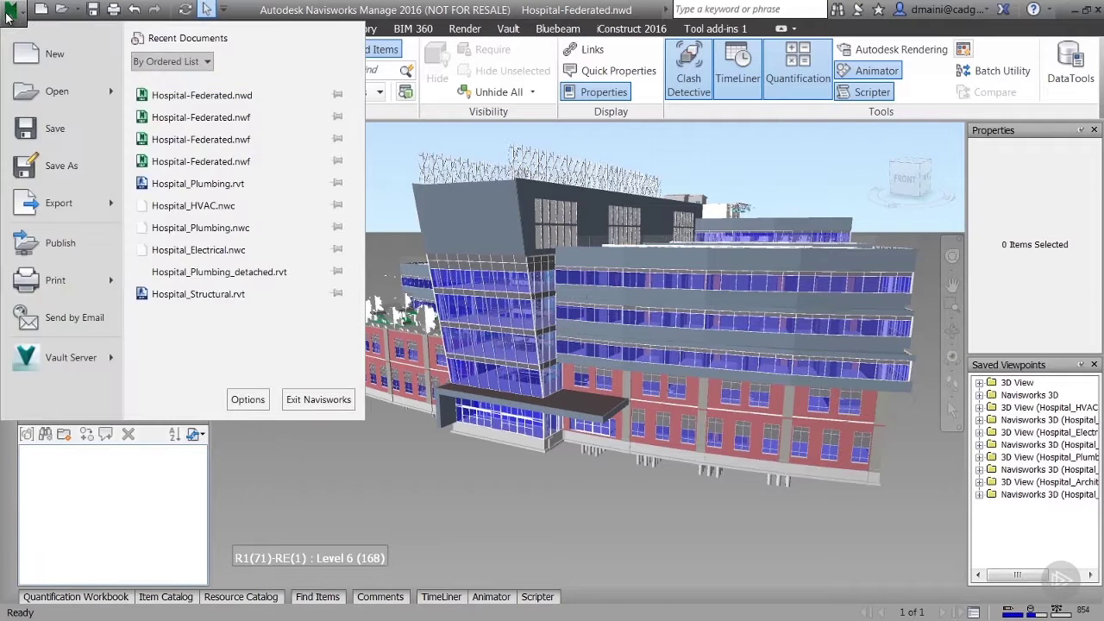
{"action": "left_click", "coordinate": [252, 121]}
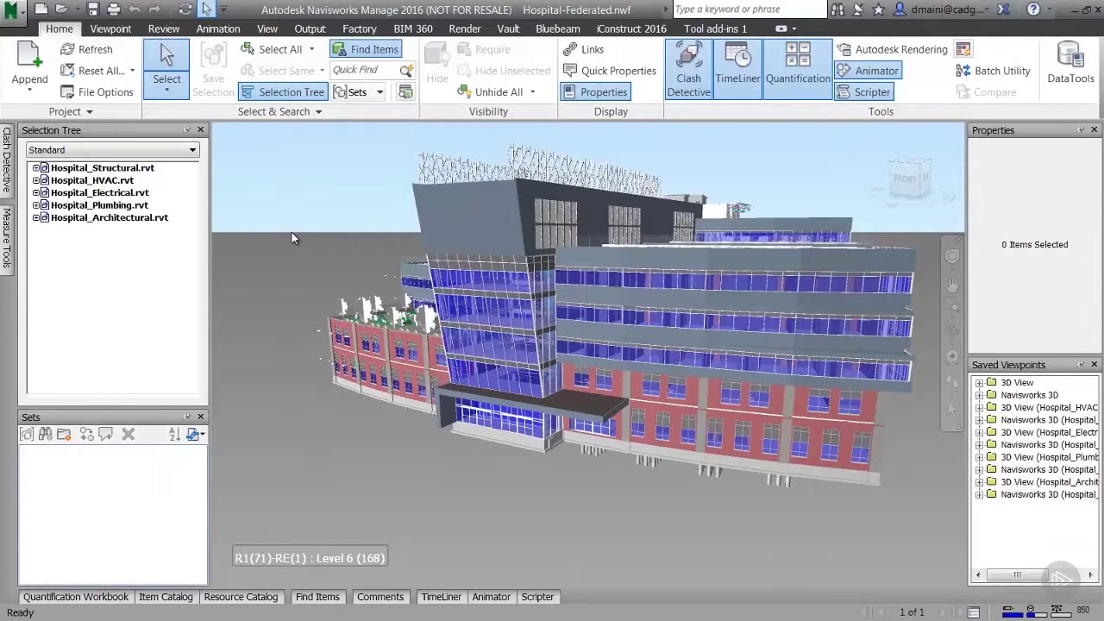
{"action": "left_click", "coordinate": [36, 168]}
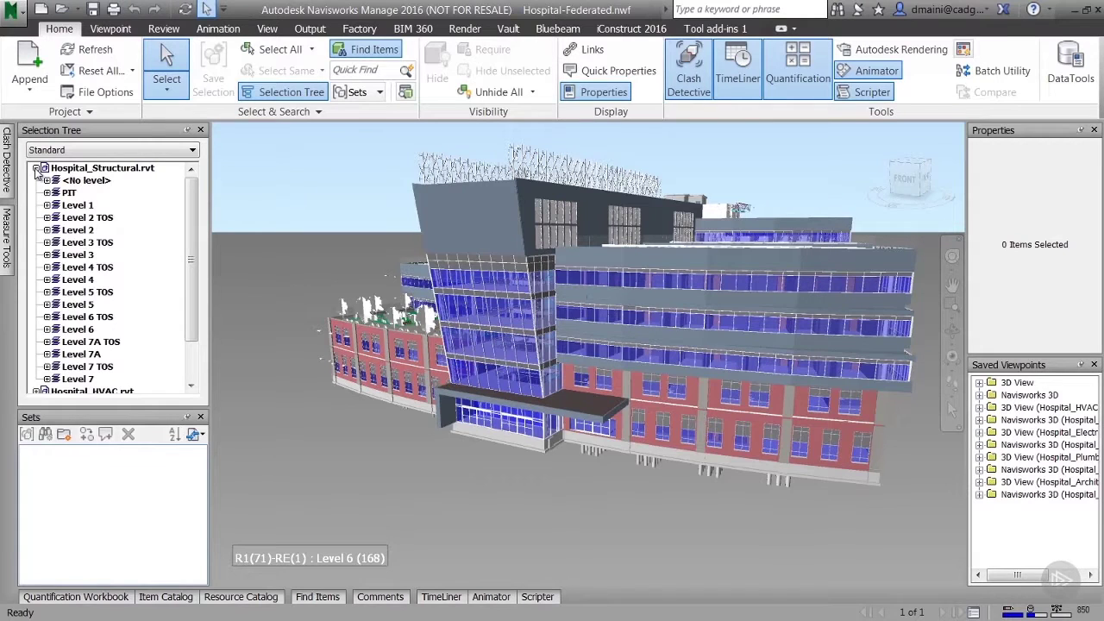
{"action": "left_click", "coordinate": [35, 168]}
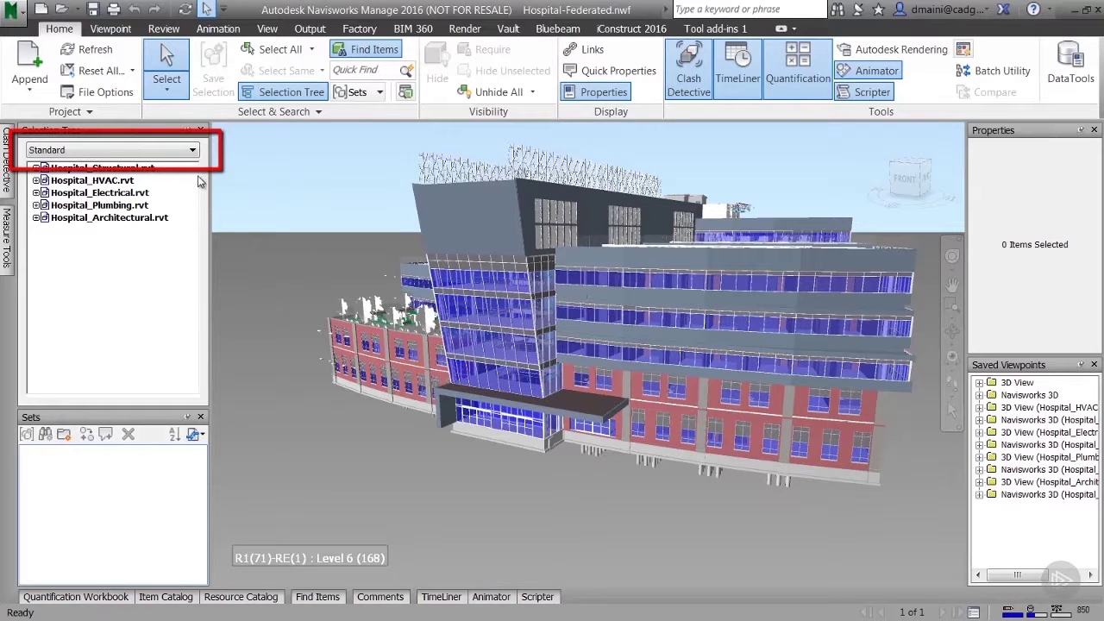
Step: Switch the Selection Tree to Compact and expand Hospital_Structural.rvt's levels, PIT to Level 7 TOS
{"action": "left_click", "coordinate": [195, 152]}
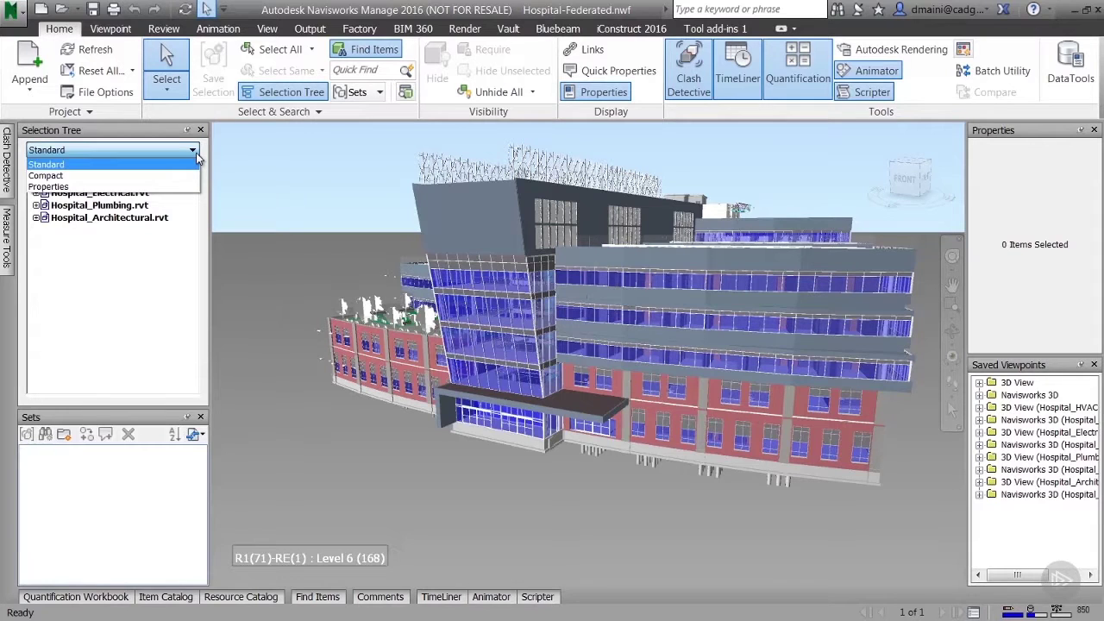
{"action": "left_click", "coordinate": [188, 163]}
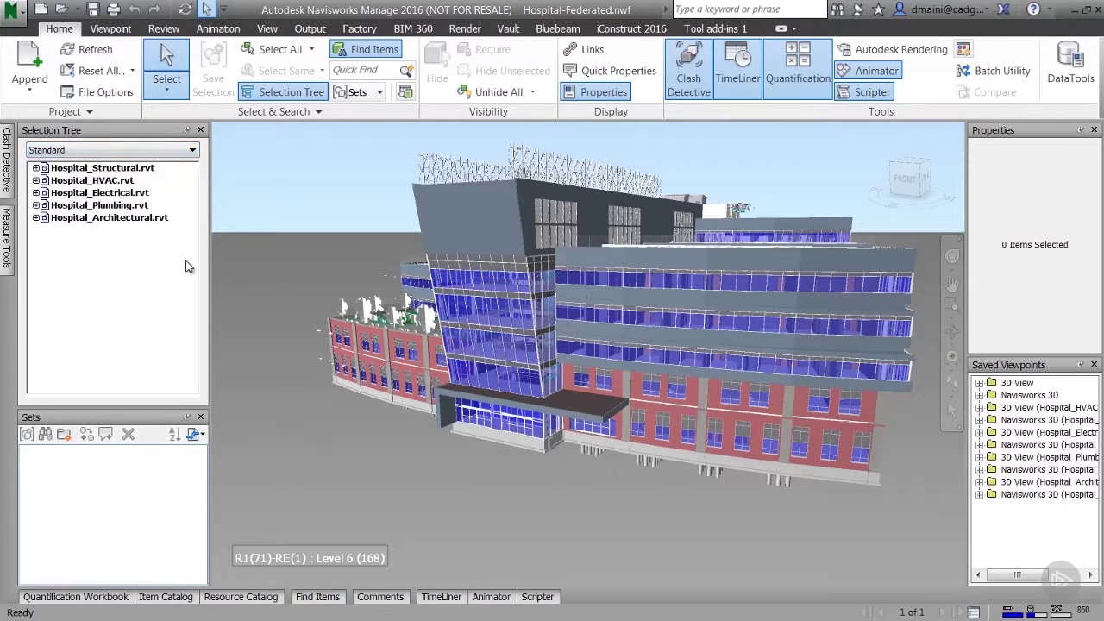
{"action": "left_click", "coordinate": [197, 154]}
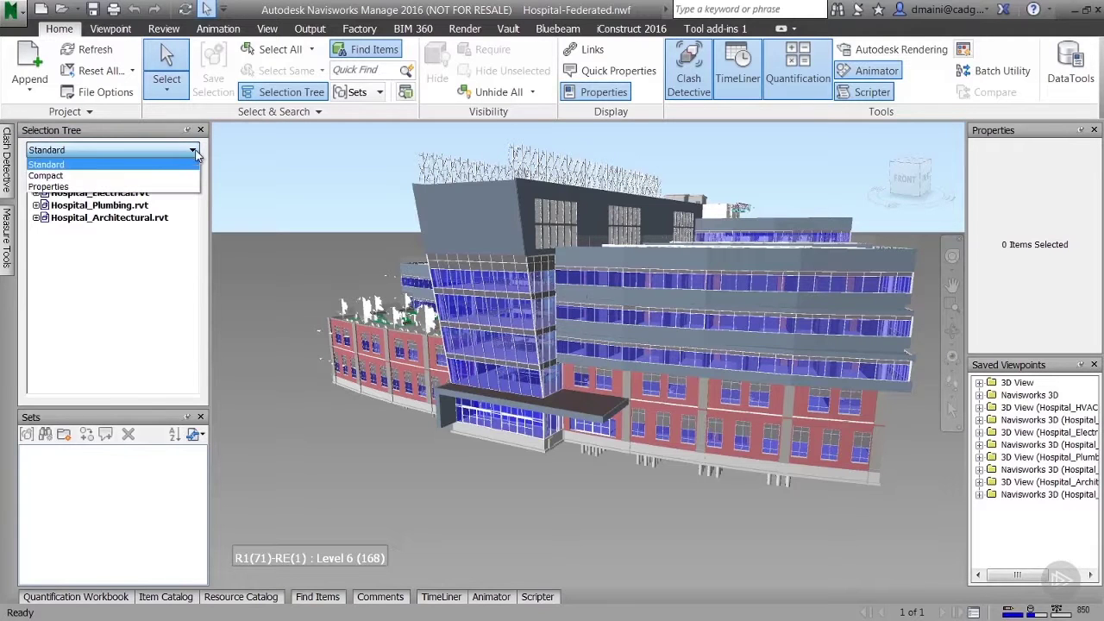
{"action": "left_click", "coordinate": [87, 176]}
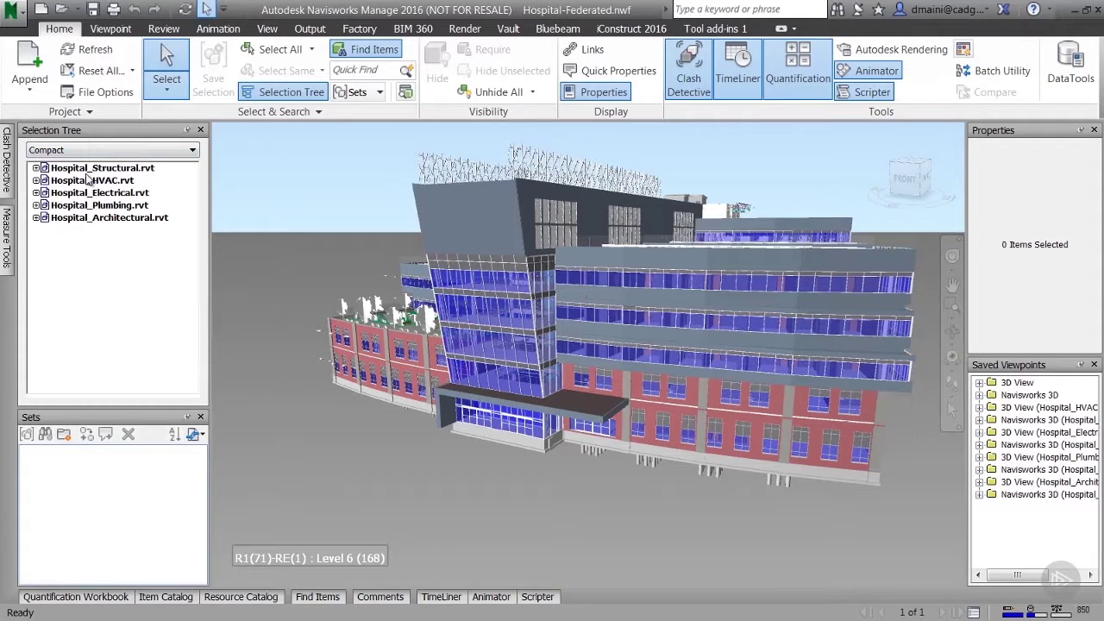
{"action": "left_click", "coordinate": [35, 169]}
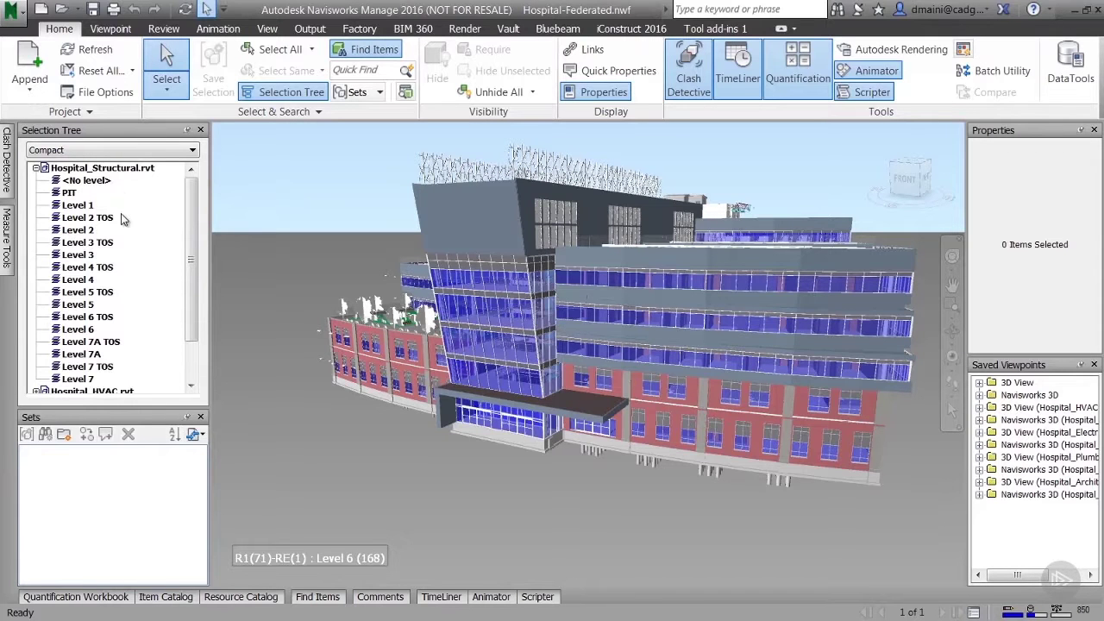
{"action": "left_click", "coordinate": [193, 151]}
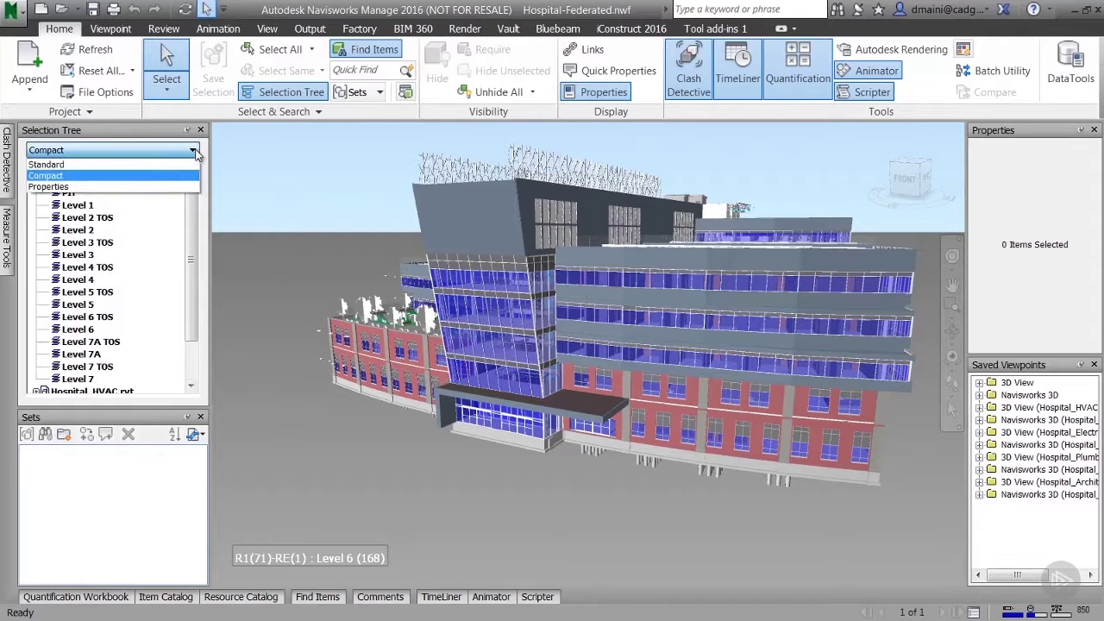
Step: Display the tree by Properties, expand Item > Name and select Ducts (7 items)
{"action": "left_click", "coordinate": [142, 187]}
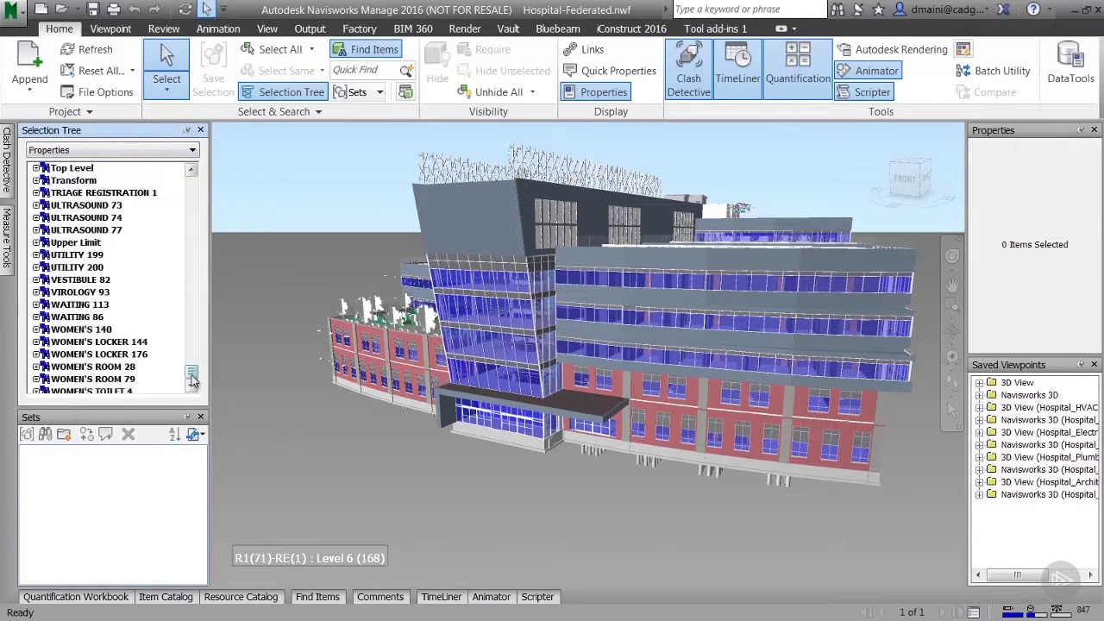
{"action": "left_click_drag", "start_coordinate": [191, 371], "coordinate": [192, 179]}
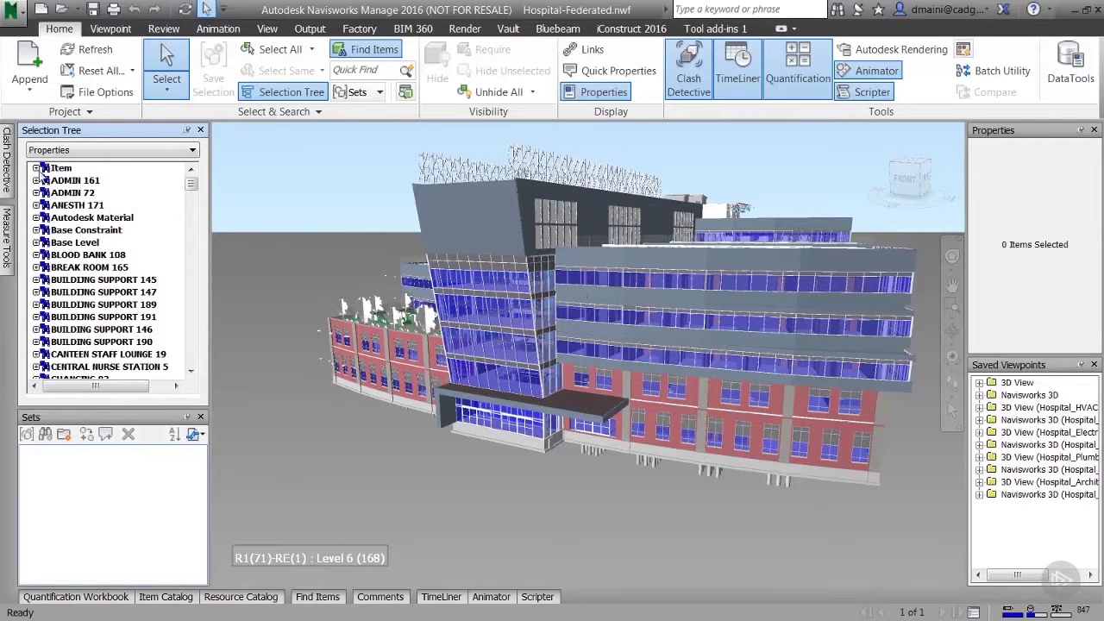
{"action": "left_click", "coordinate": [35, 168]}
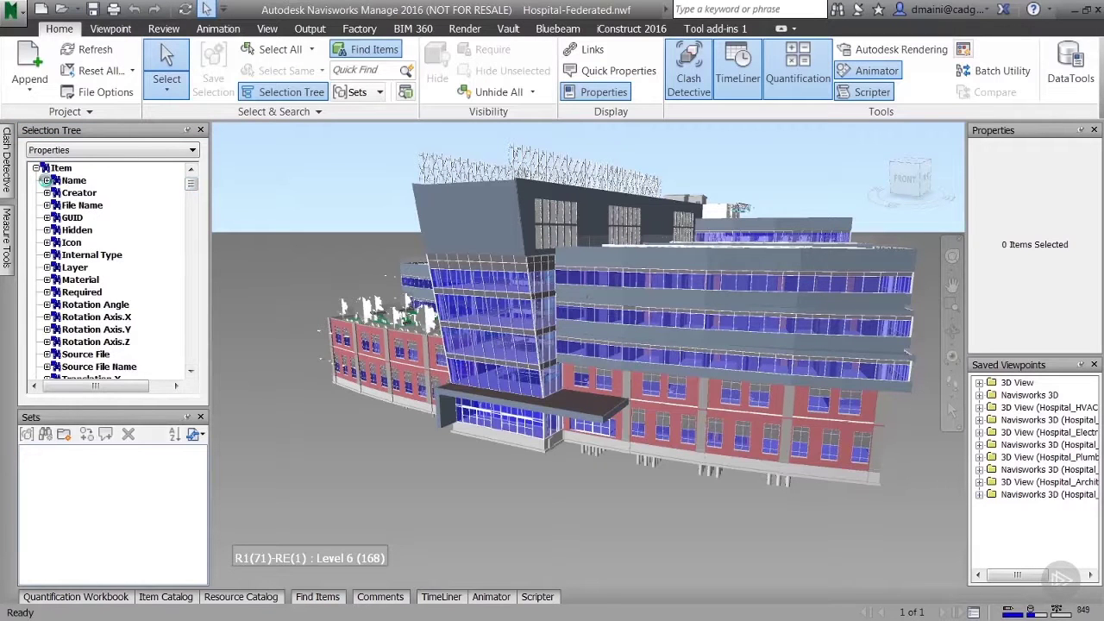
{"action": "left_click", "coordinate": [46, 180]}
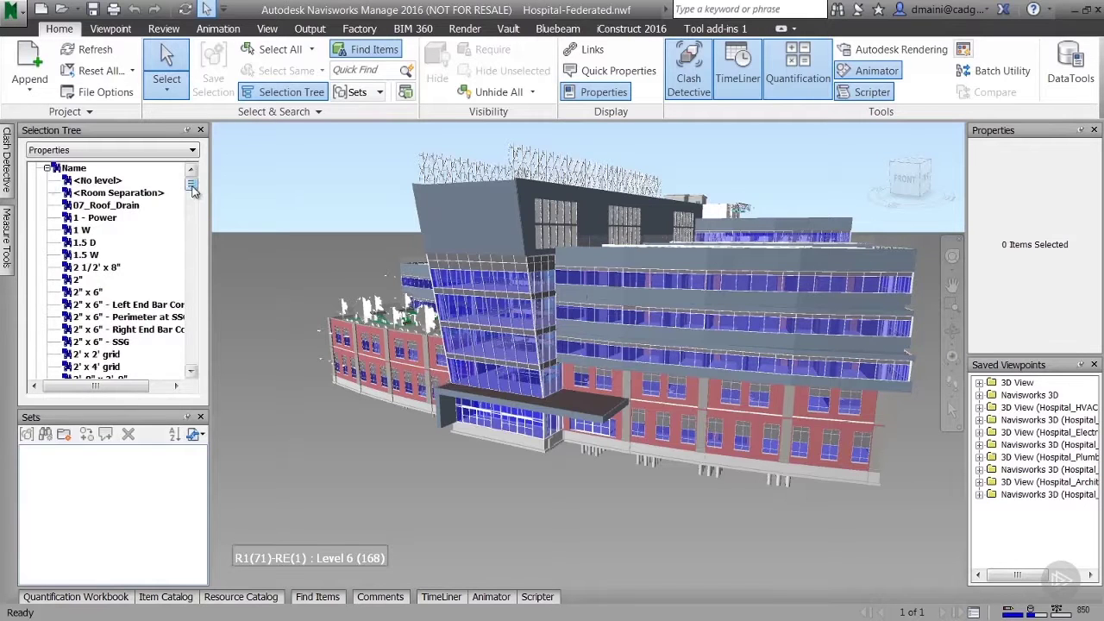
{"action": "left_click_drag", "start_coordinate": [192, 185], "coordinate": [196, 219]}
{"action": "left_click", "coordinate": [86, 218]}
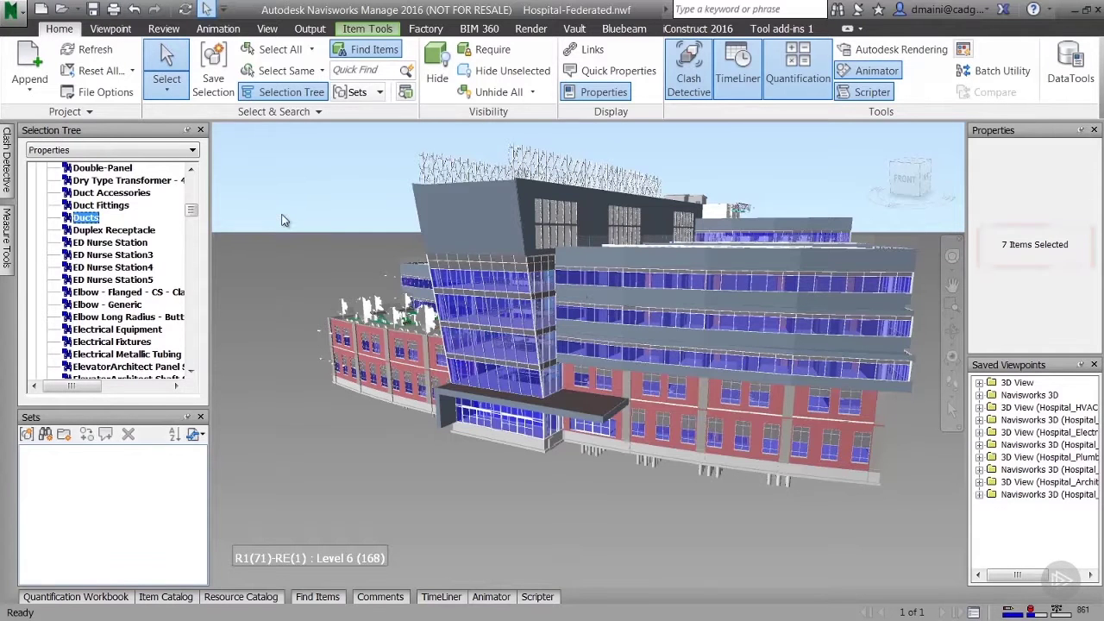
Step: Collapse Name, expand Item > Type and select all 1061 Air Terminals
{"action": "left_click", "coordinate": [191, 169]}
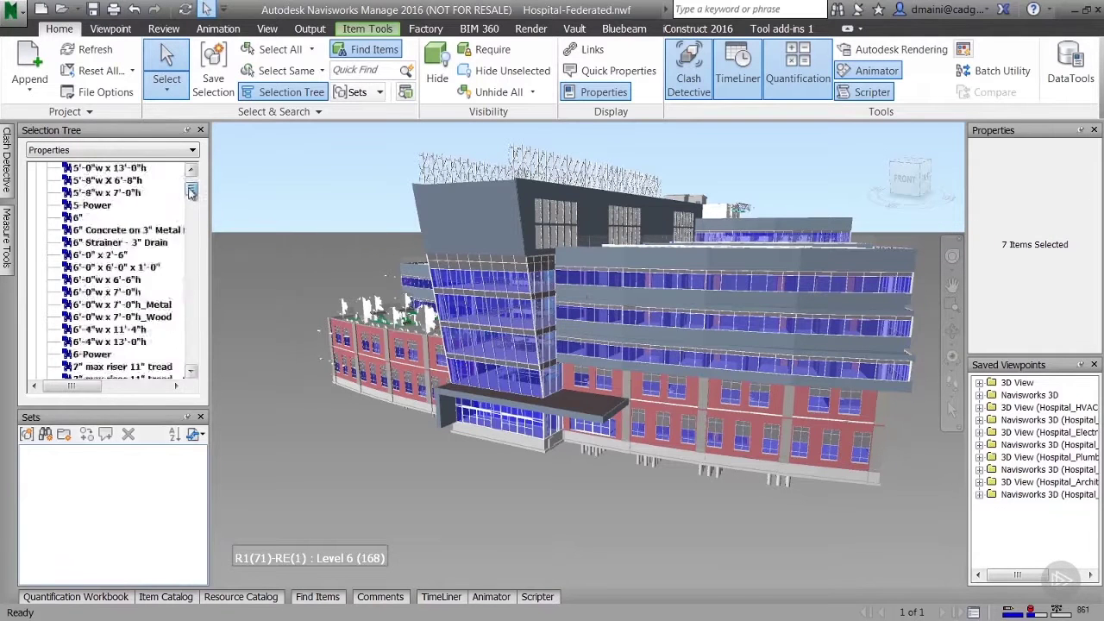
{"action": "left_click", "coordinate": [47, 180]}
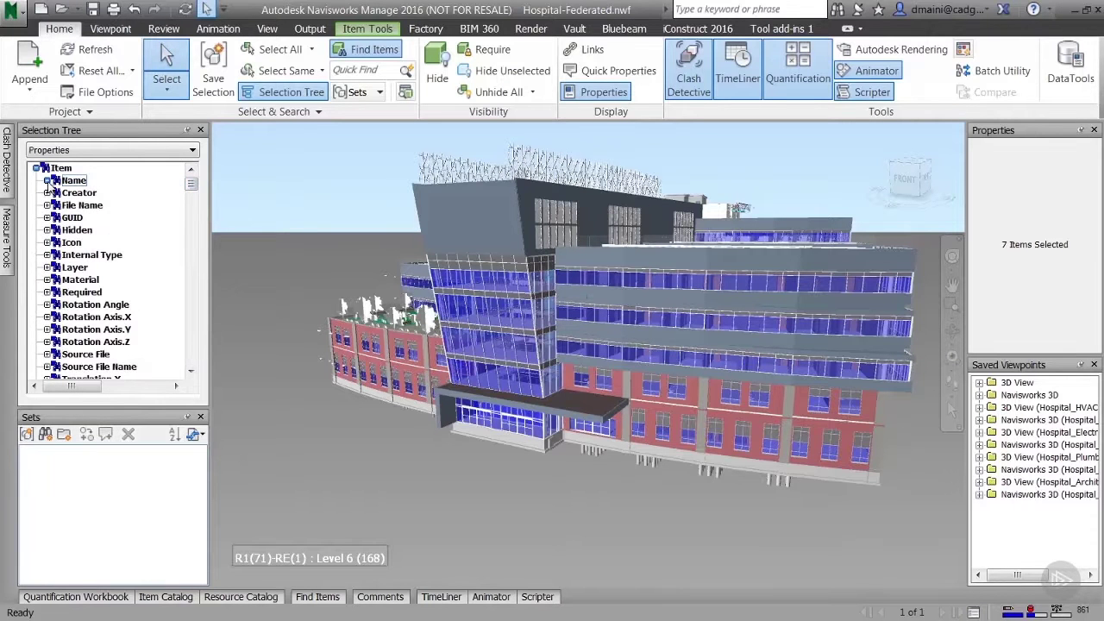
{"action": "scroll", "coordinate": [194, 190], "scroll_direction": "down", "scroll_amount": 5}
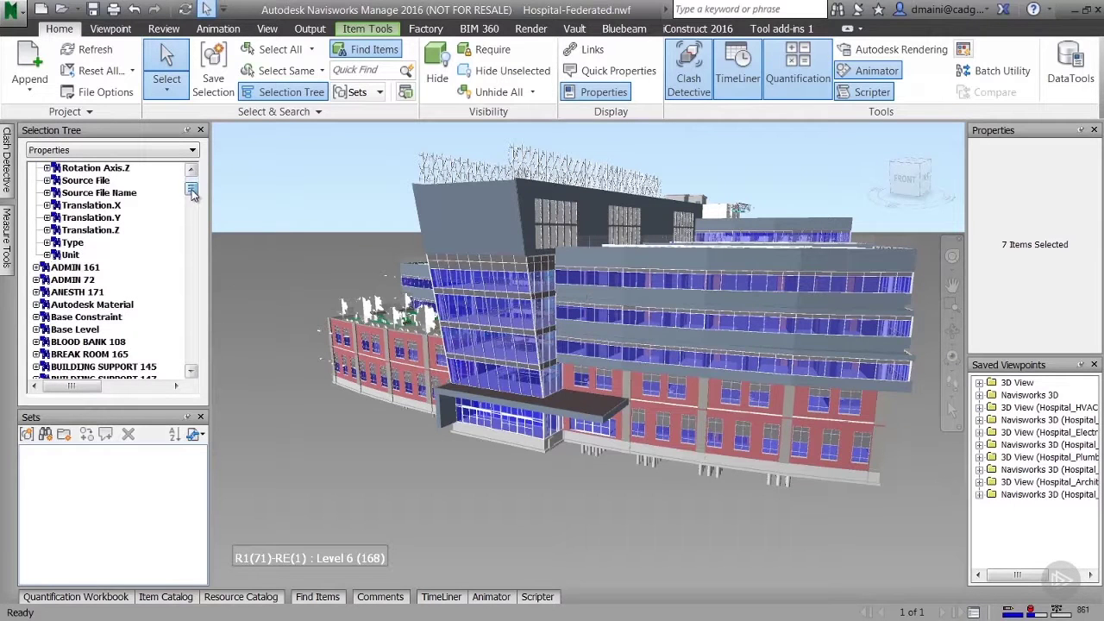
{"action": "left_click", "coordinate": [48, 243]}
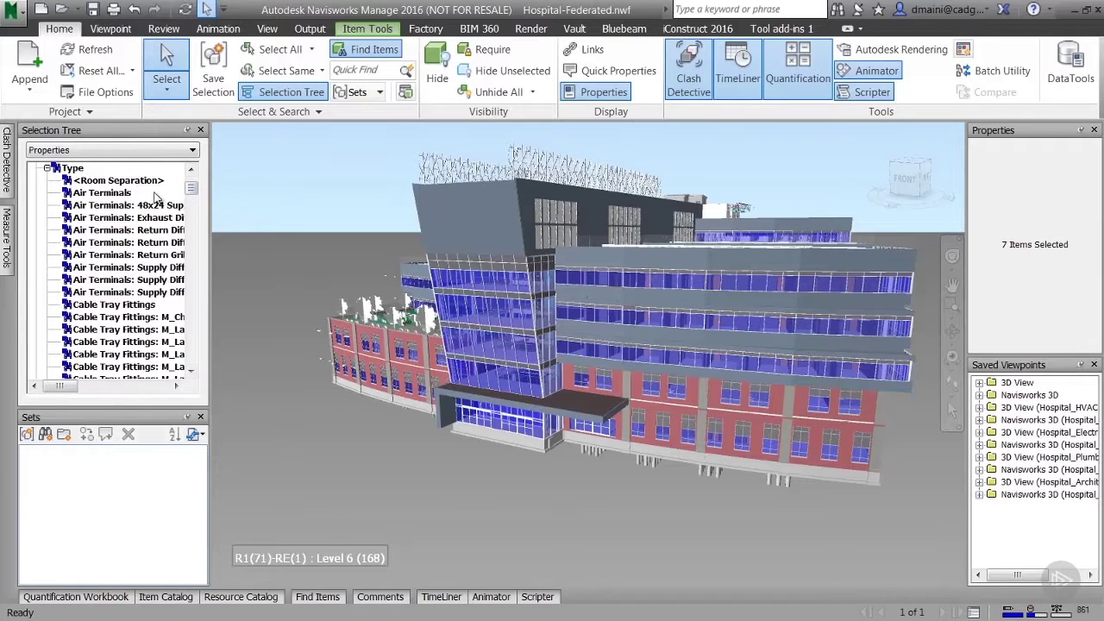
{"action": "left_click", "coordinate": [125, 194]}
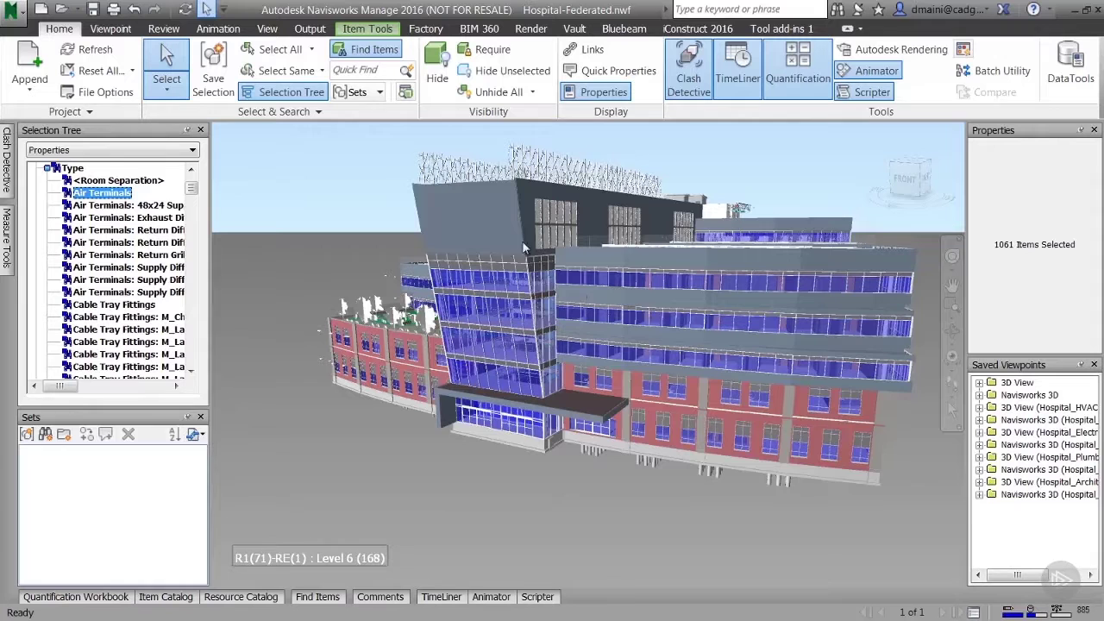
Step: Return the Selection Tree to Standard display and clear the selection to 0 items
{"action": "left_click", "coordinate": [190, 154]}
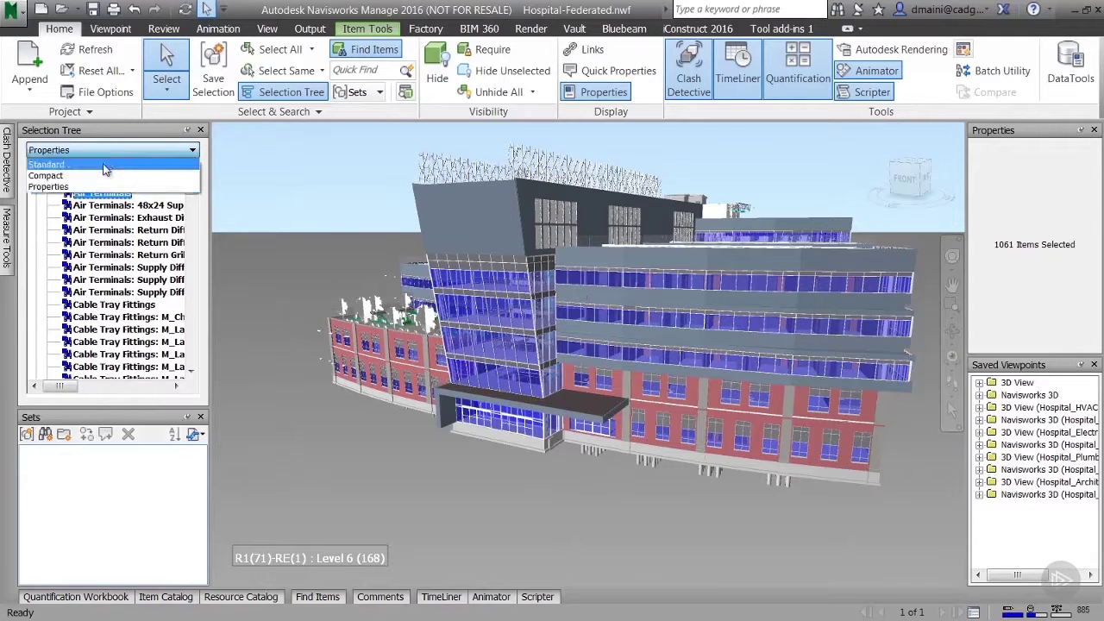
{"action": "left_click", "coordinate": [162, 164]}
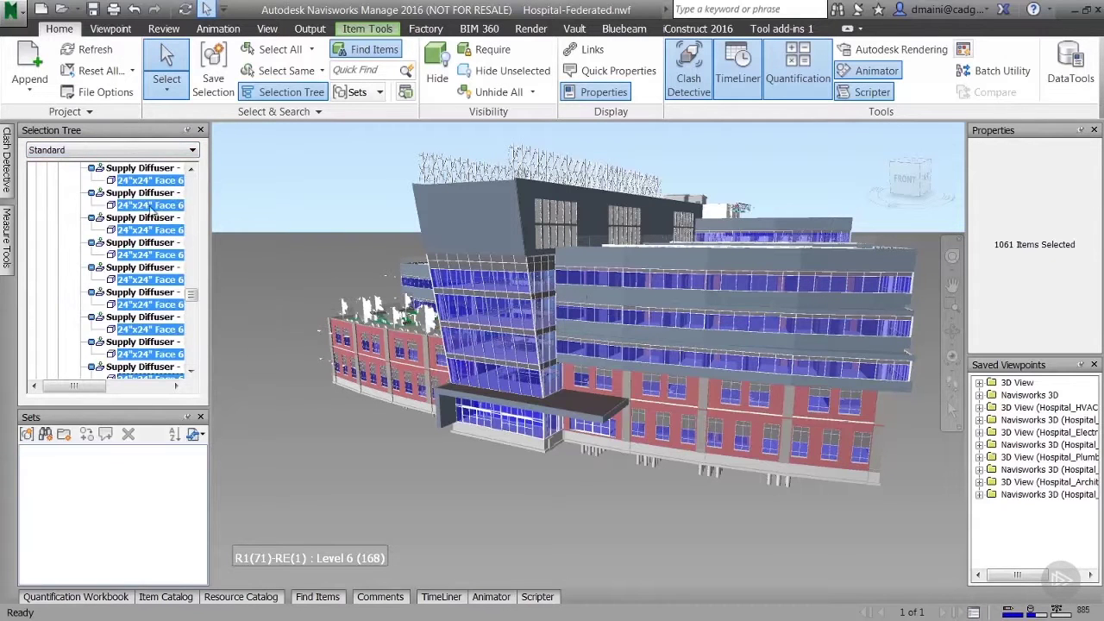
{"action": "scroll", "coordinate": [193, 296], "scroll_direction": "down", "scroll_amount": 1}
{"action": "scroll", "coordinate": [193, 296], "scroll_direction": "down", "scroll_amount": 2}
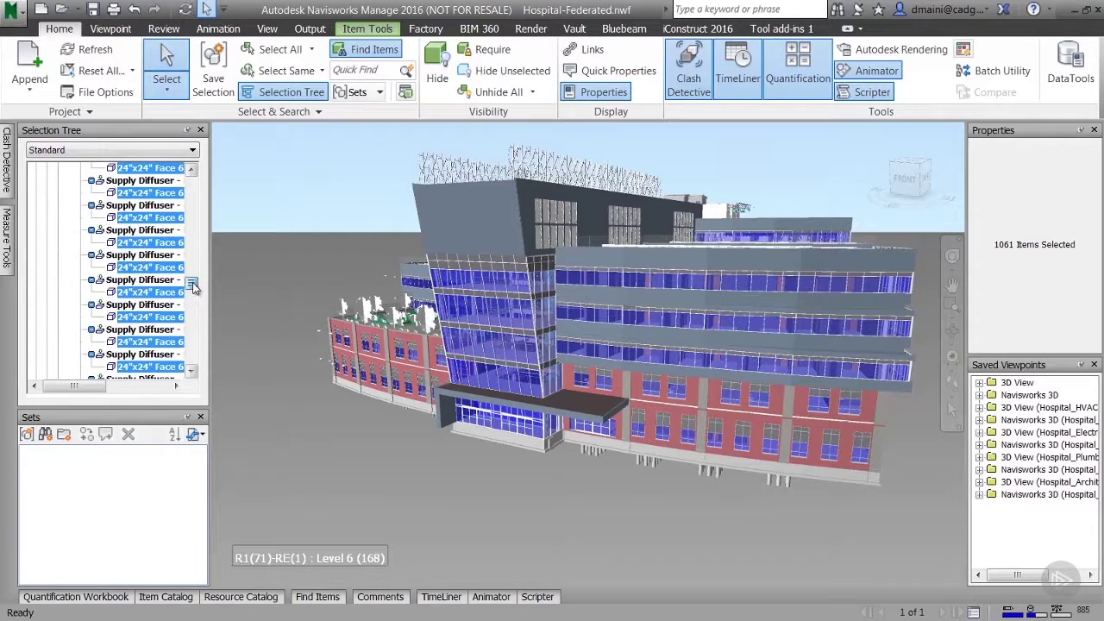
{"action": "left_click", "coordinate": [264, 204]}
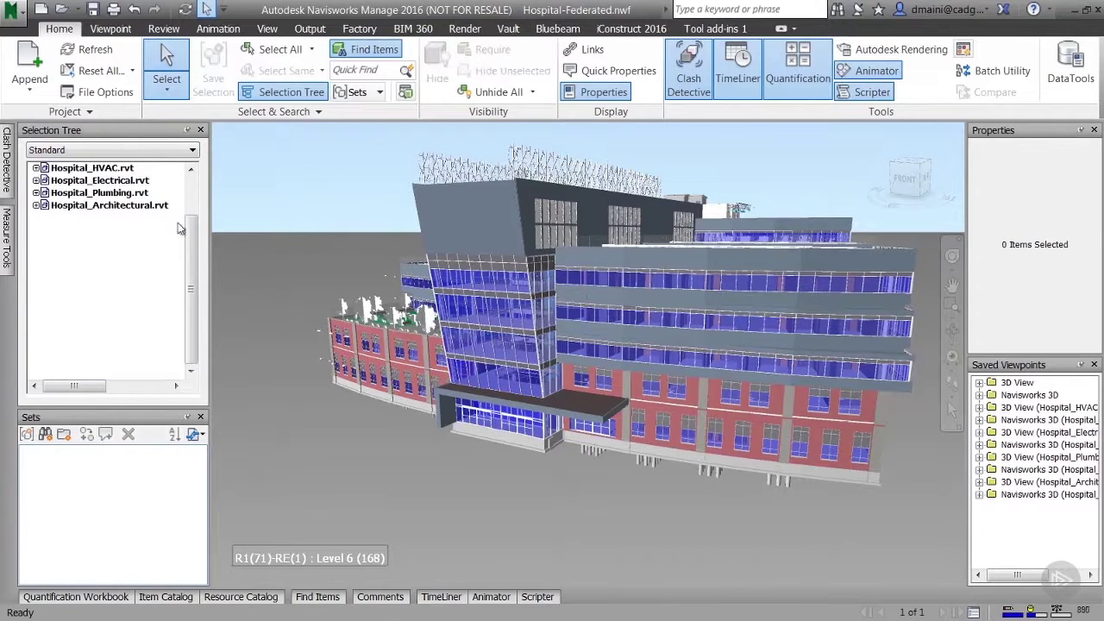